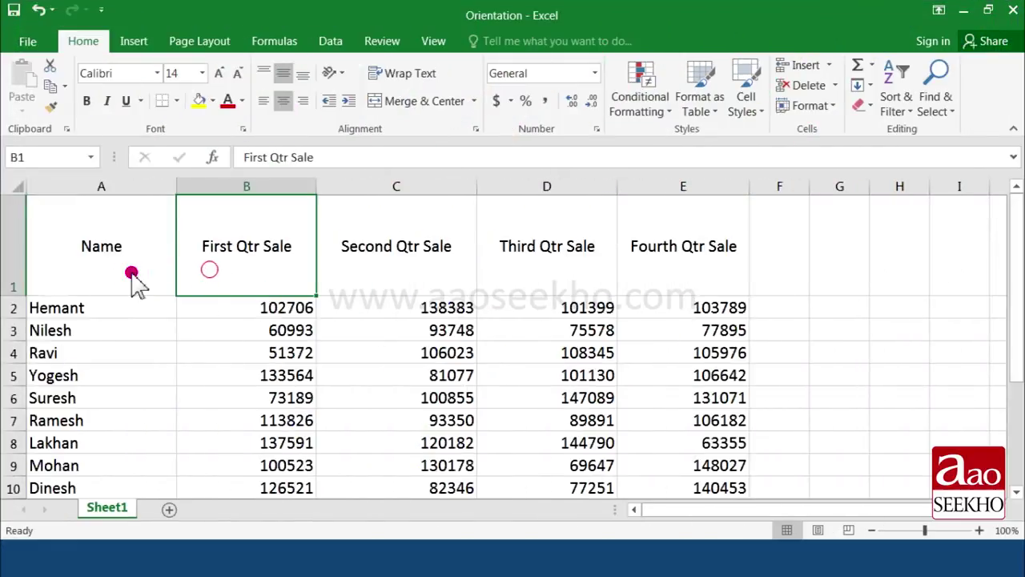
# Select the Name header in cell A1 of the Orientation workbook's sales table
pyautogui.click(131, 272)
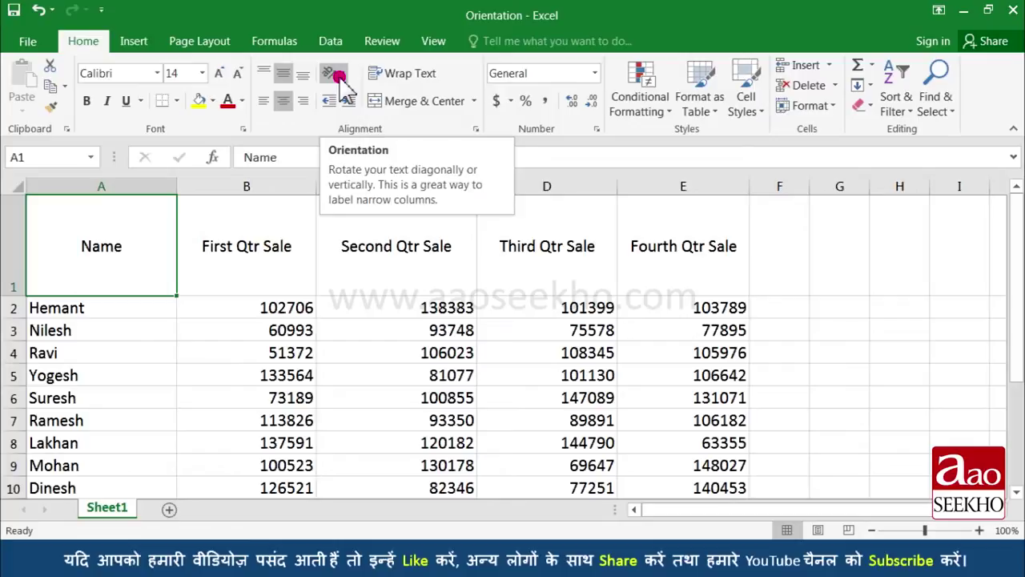
# Tilt the Name header in A1 to Angle Counterclockwise
pyautogui.click(341, 76)
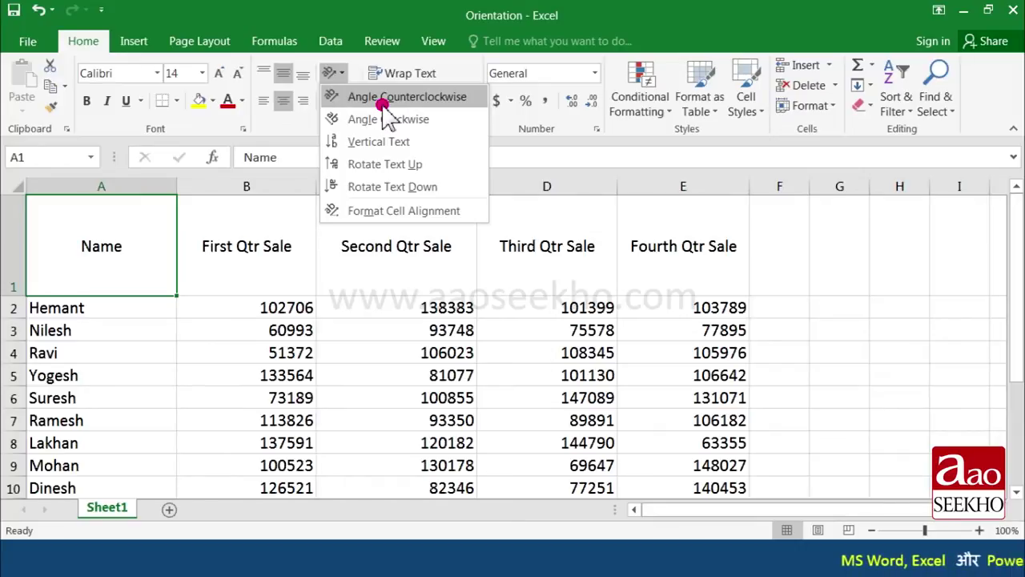
pyautogui.click(384, 102)
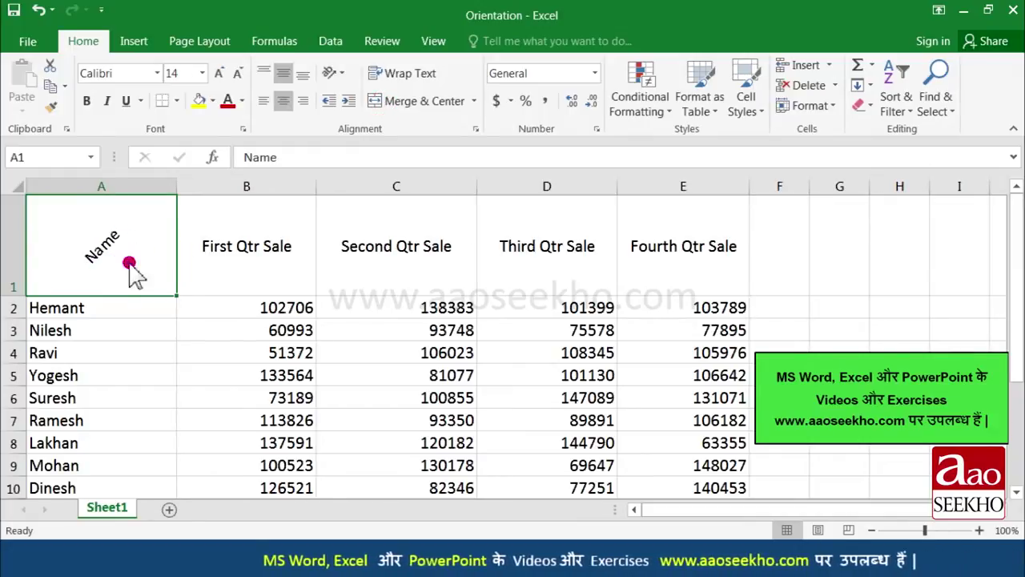
pyautogui.click(248, 267)
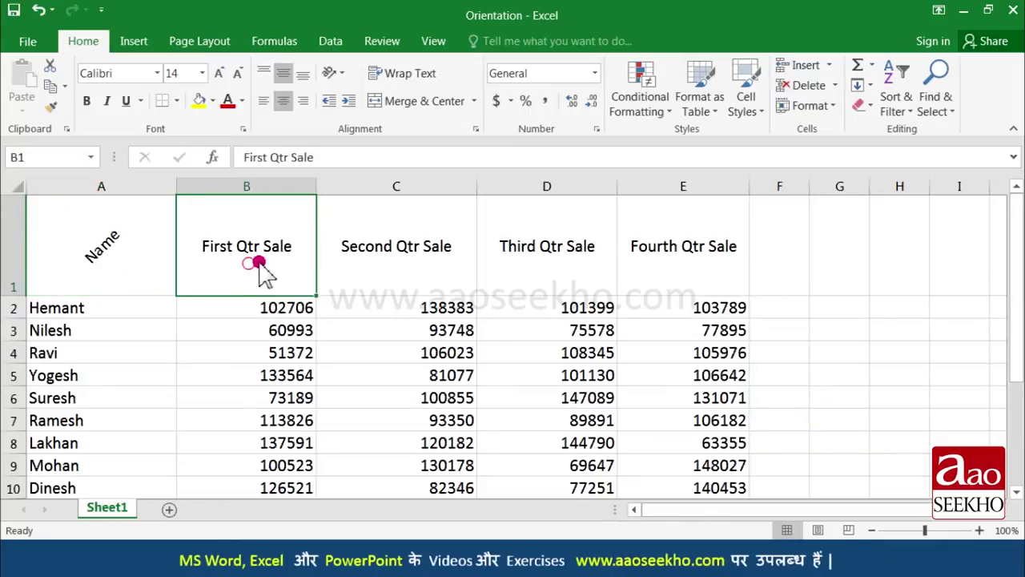
# Set B1 to Angle Clockwise and C1 to Vertical Text, then make row 1 much taller
pyautogui.click(336, 74)
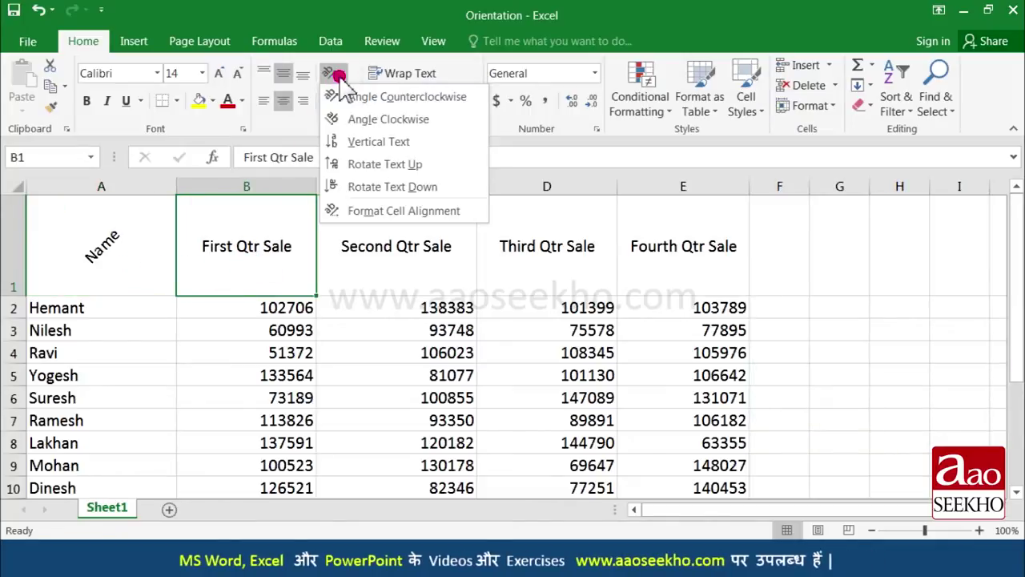
pyautogui.click(357, 126)
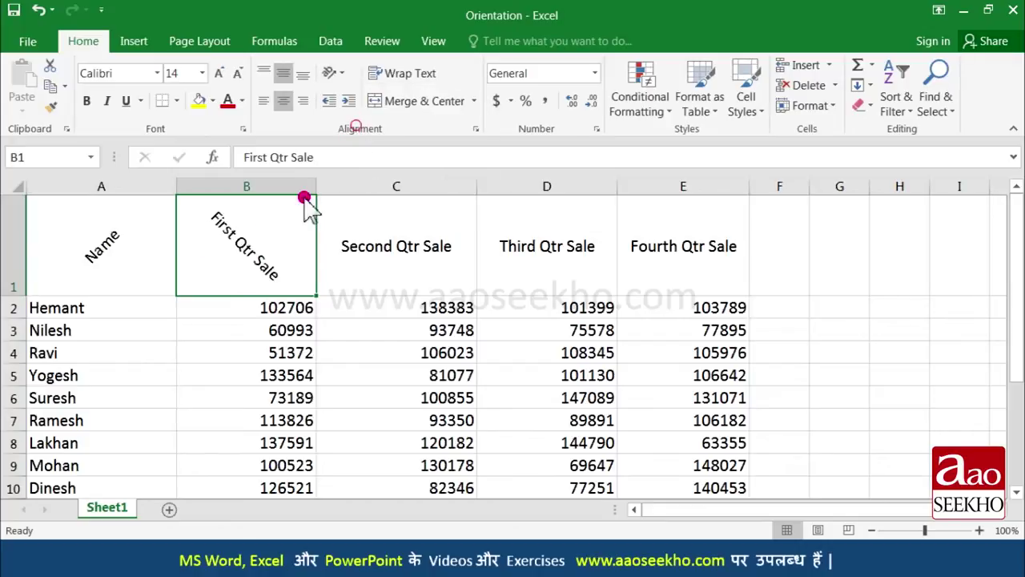
pyautogui.click(390, 254)
pyautogui.click(336, 74)
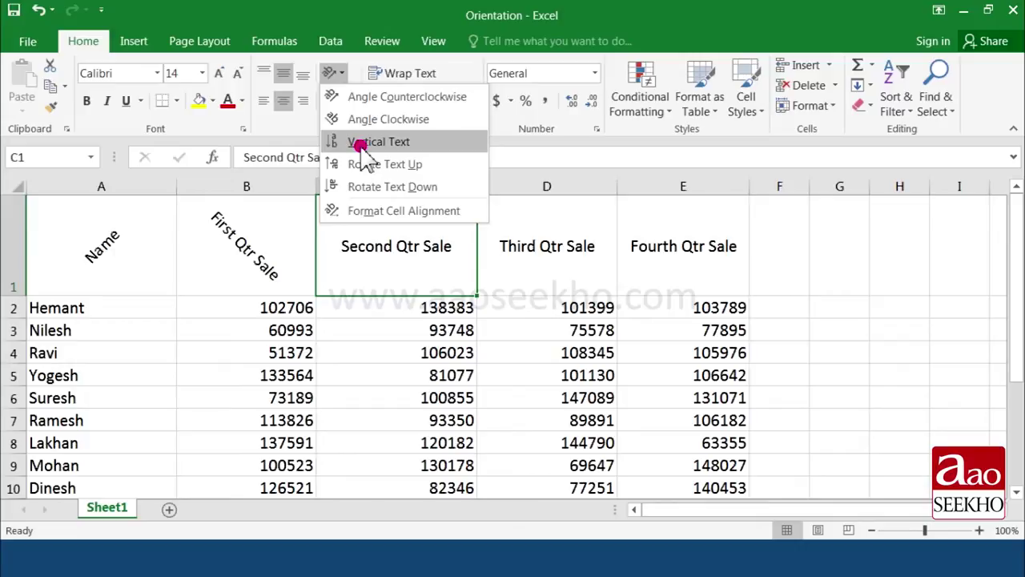
pyautogui.click(360, 144)
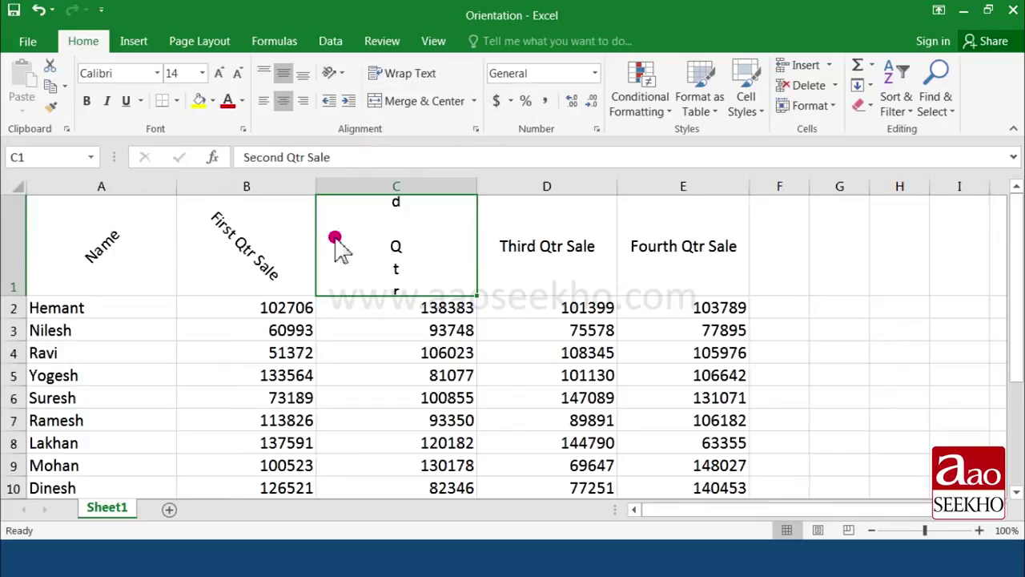
pyautogui.moveTo(9, 296); pyautogui.dragTo(12, 460)
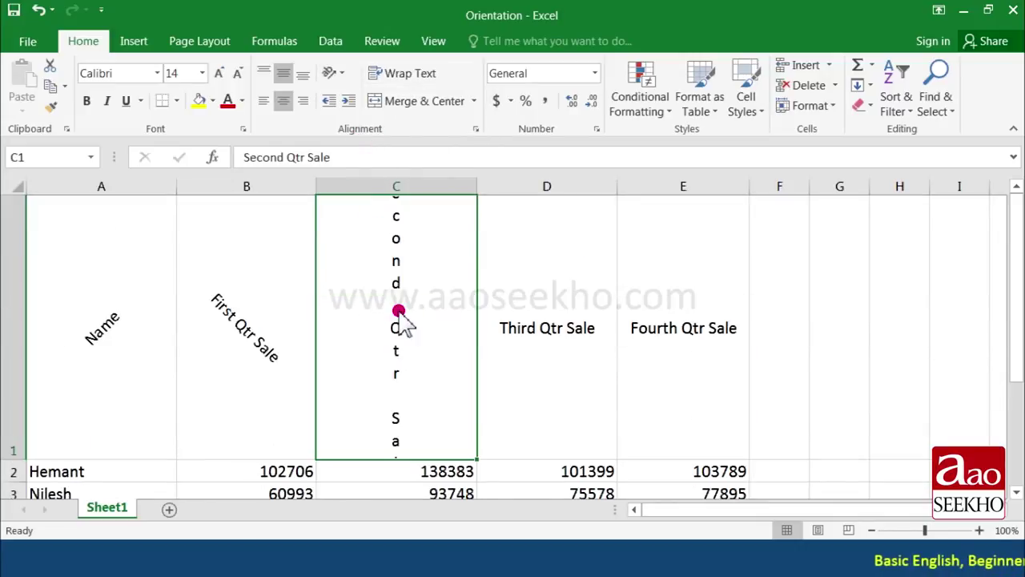
# Rotate the Third Qtr Sale header in D1 to read upward
pyautogui.click(549, 353)
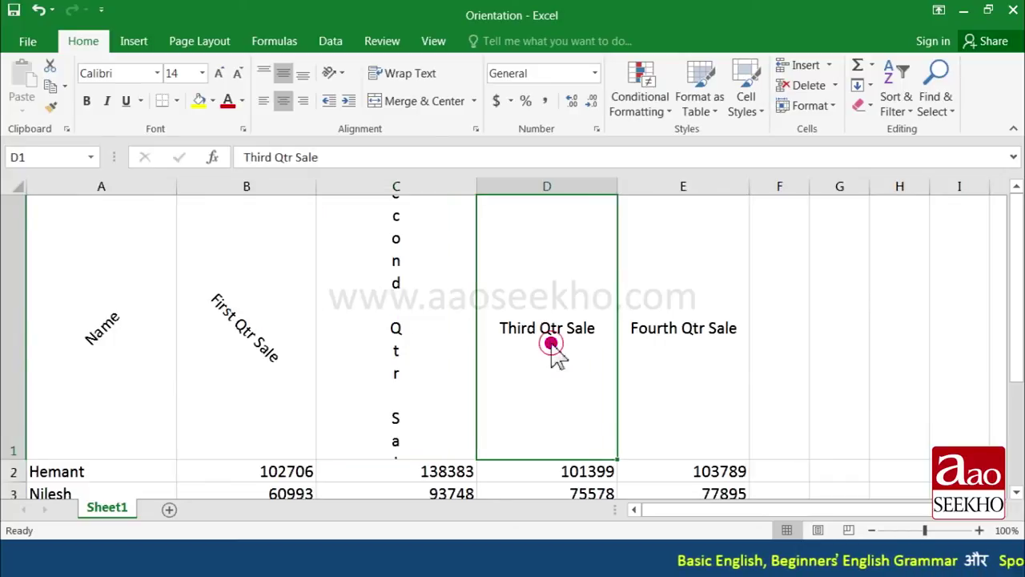
pyautogui.click(335, 73)
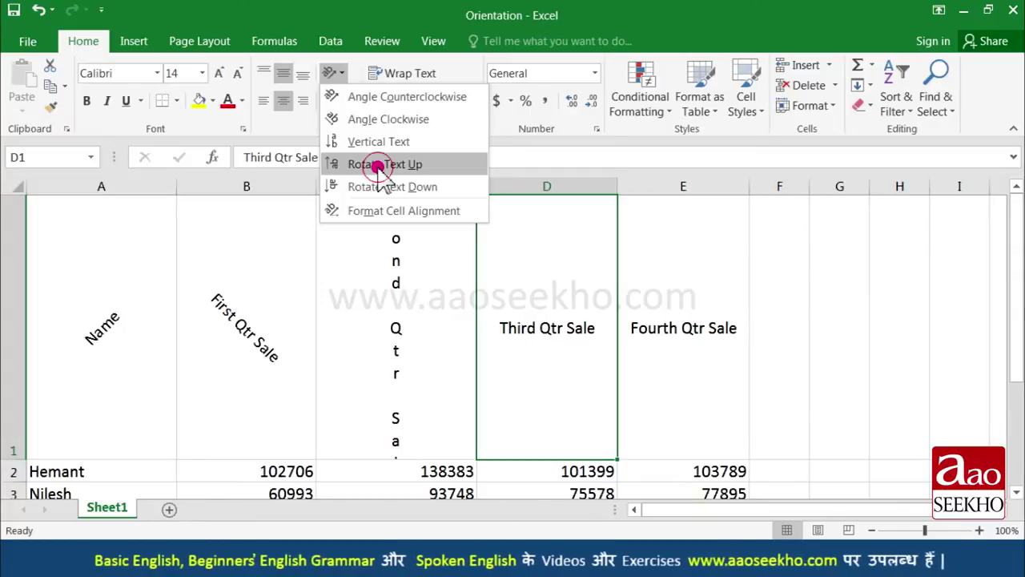
pyautogui.click(379, 168)
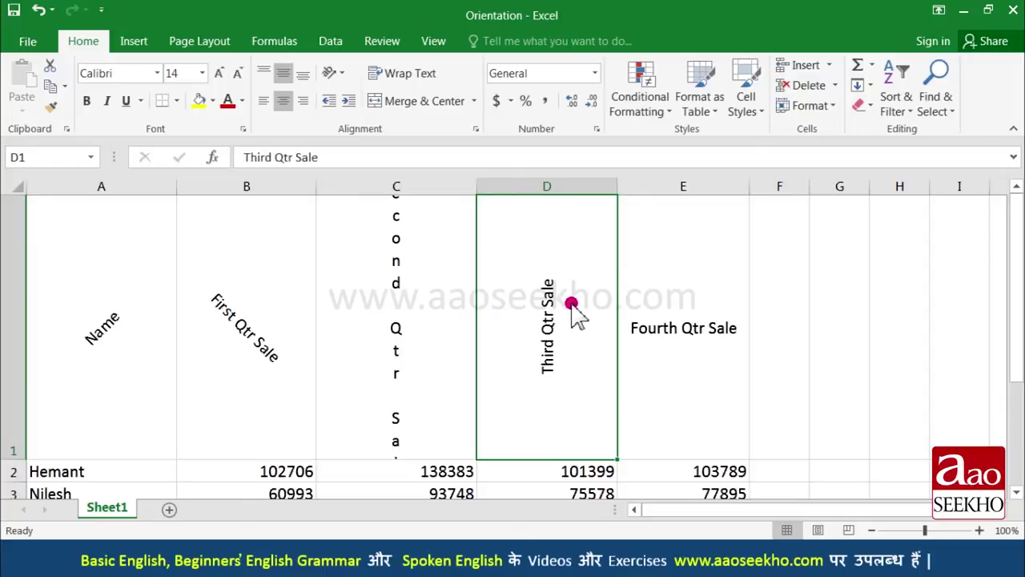
# Rotate the Fourth Qtr Sale header in E1 to read downward
pyautogui.press('Right')
pyautogui.click(337, 73)
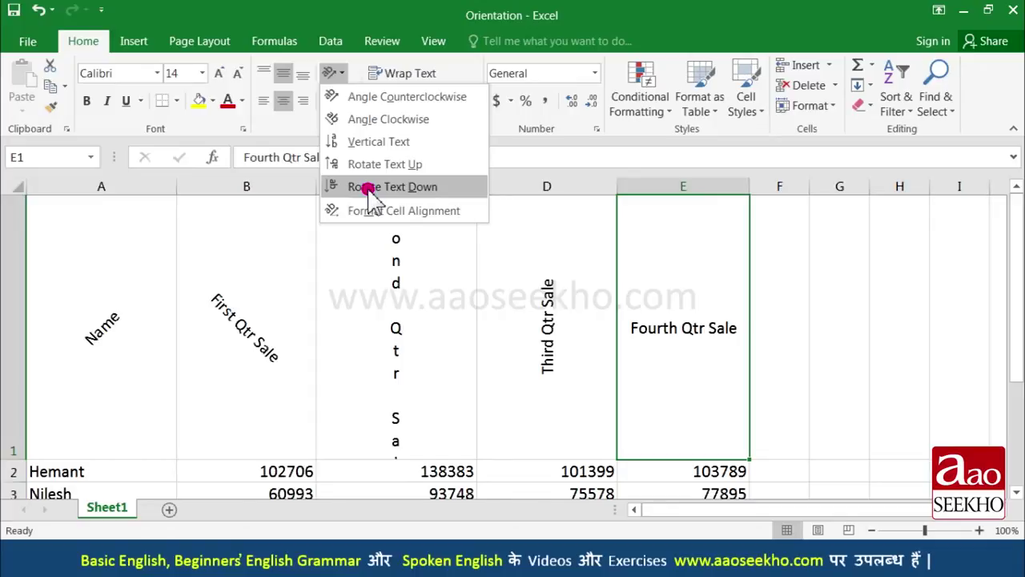
pyautogui.click(370, 189)
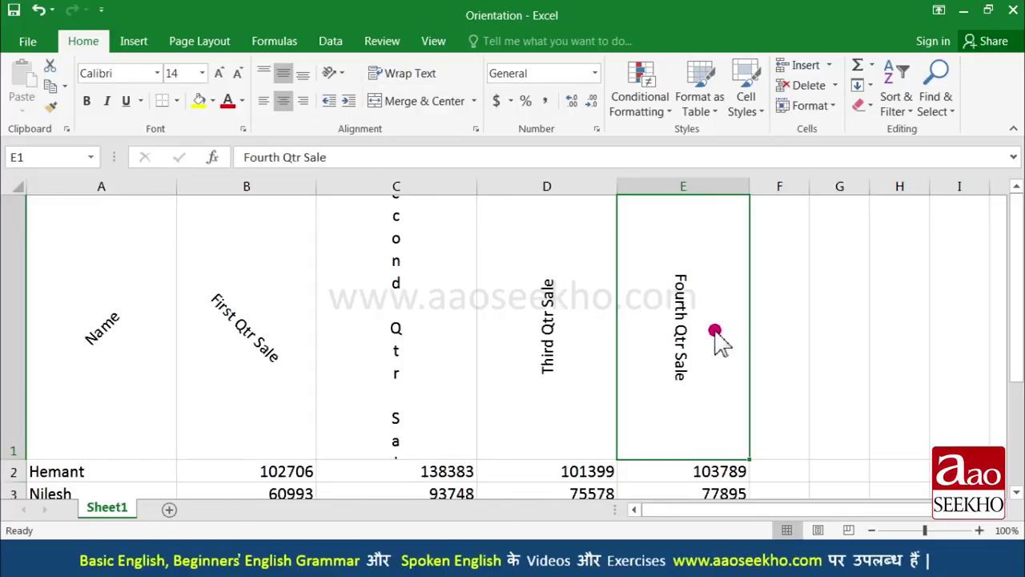
pyautogui.moveTo(145, 293); pyautogui.dragTo(652, 309)
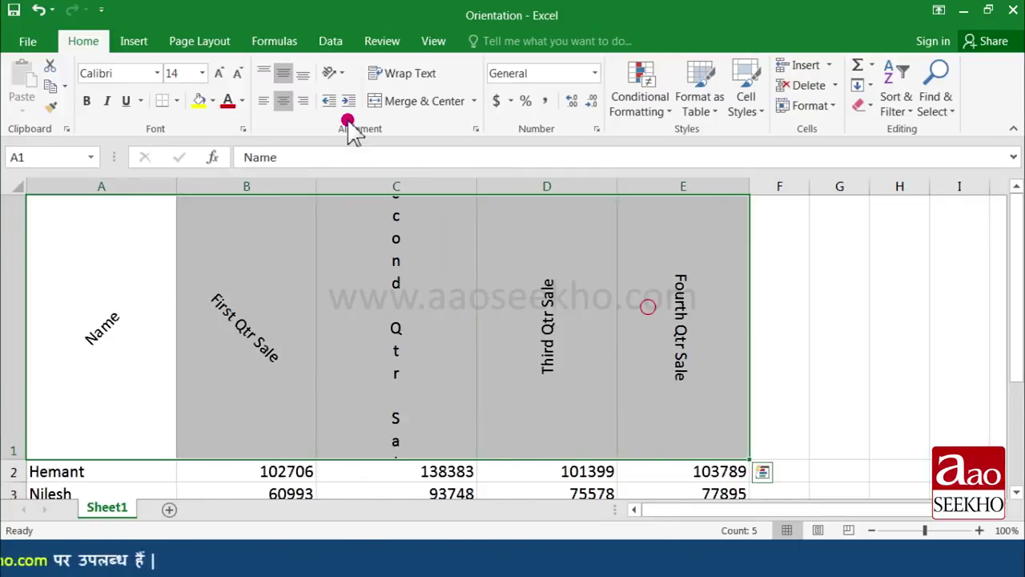
# Open Format Cell Alignment for headers A1:E1 and move the dialog clear of the headers
pyautogui.click(334, 73)
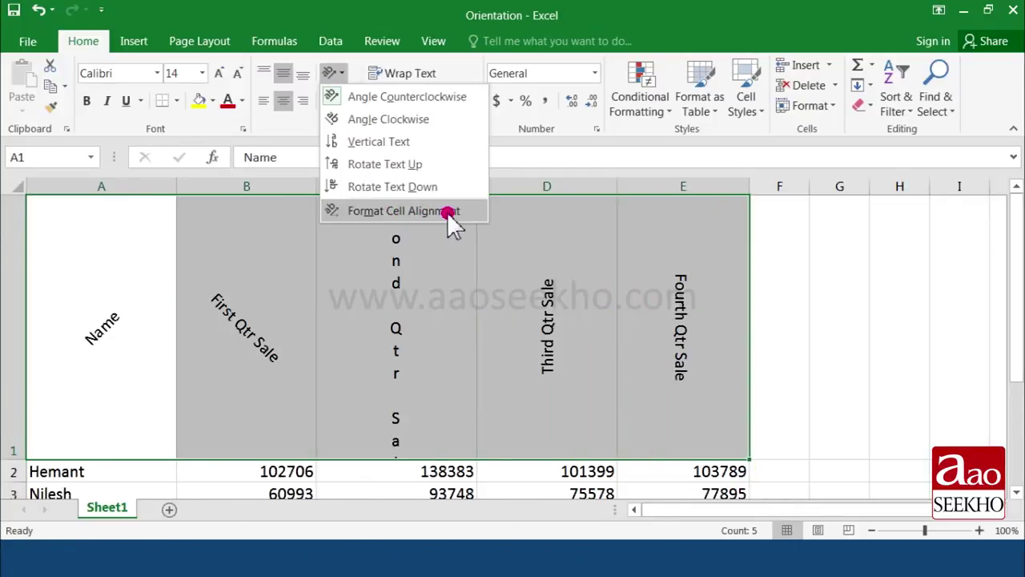
pyautogui.click(449, 211)
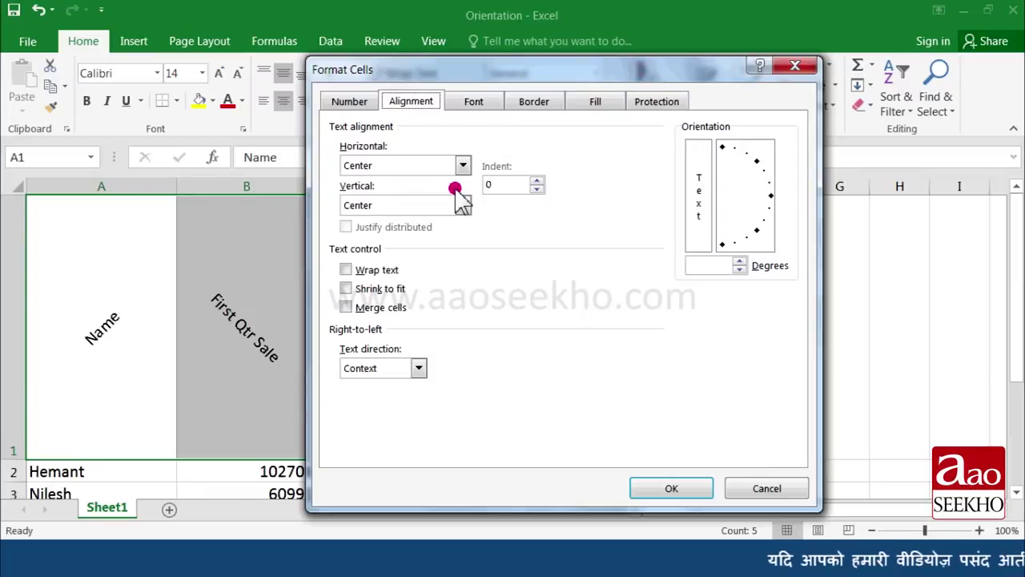
pyautogui.moveTo(391, 76); pyautogui.dragTo(538, 65)
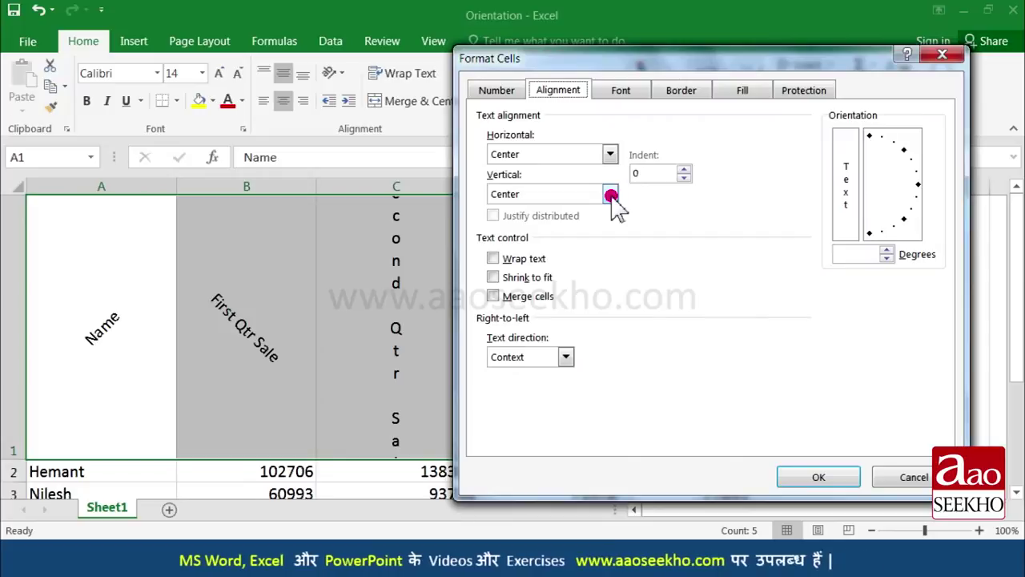
# Set vertical alignment to Top and text orientation to 31 degrees in Format Cells
pyautogui.click(610, 196)
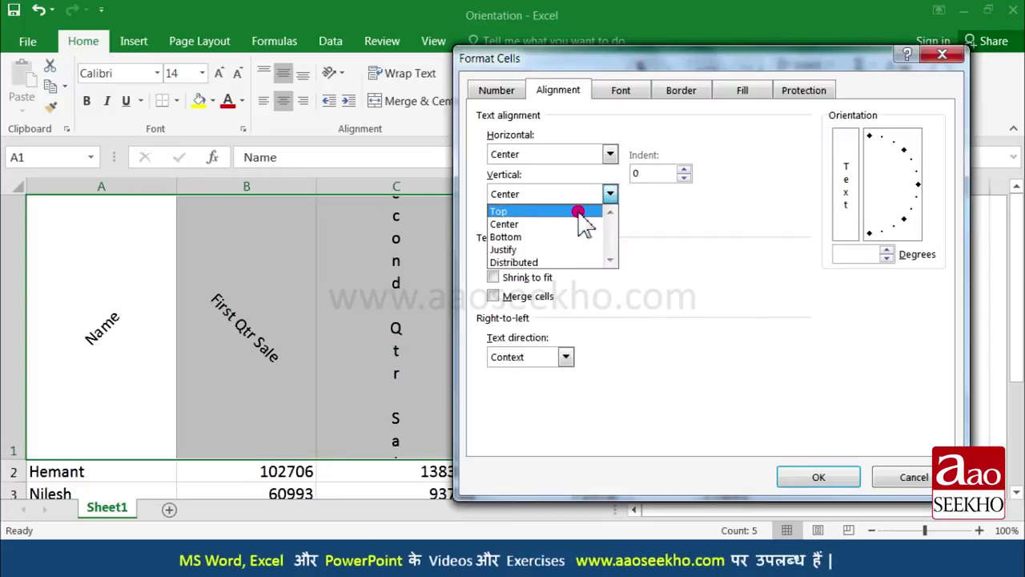
pyautogui.click(584, 214)
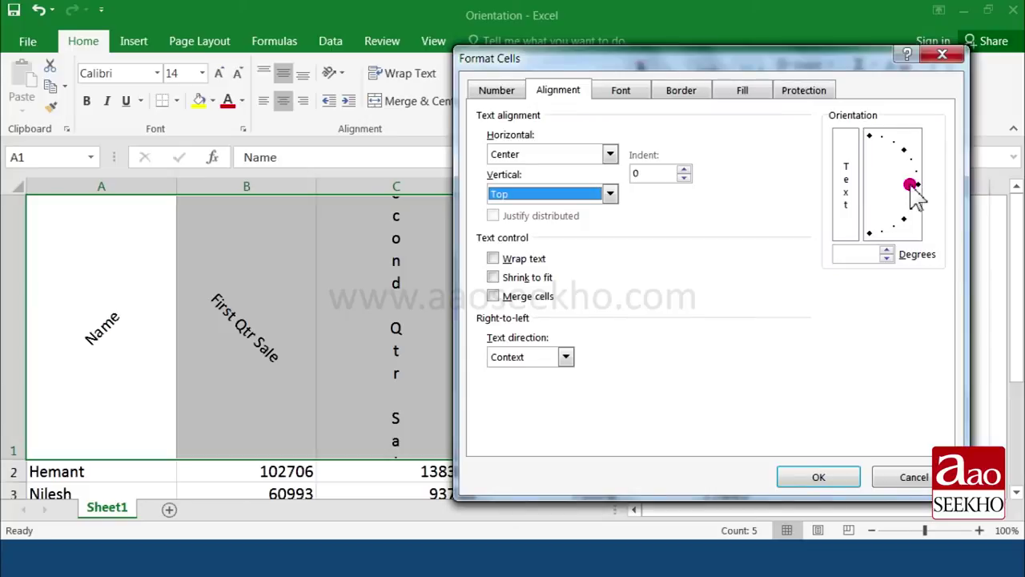
pyautogui.click(912, 189)
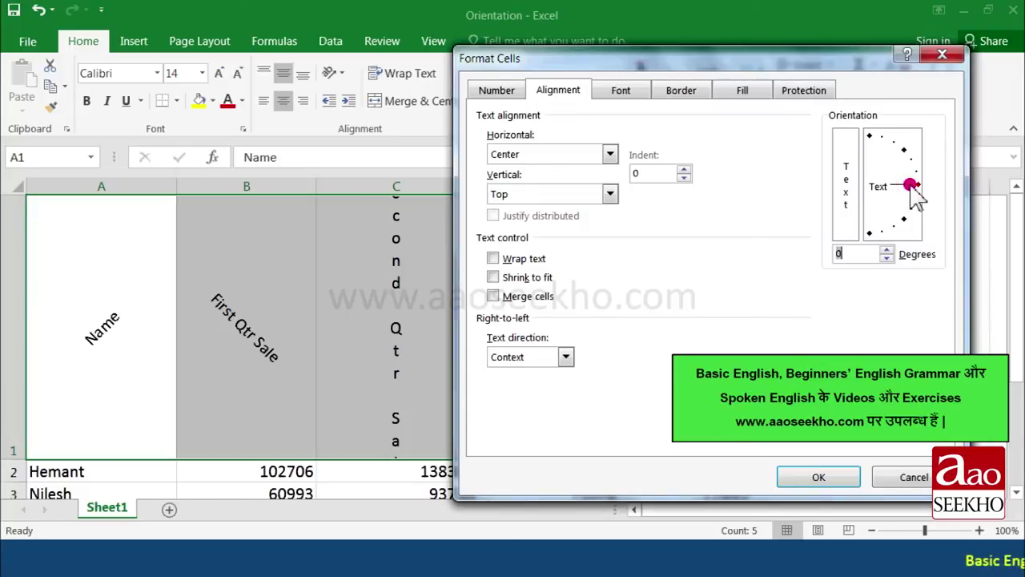
pyautogui.moveTo(910, 193)
pyautogui.mouseDown()
pyautogui.moveTo(912, 200)
pyautogui.moveTo(906, 164)
pyautogui.mouseUp()
pyautogui.click(888, 251)
pyautogui.doubleClick(887, 251)
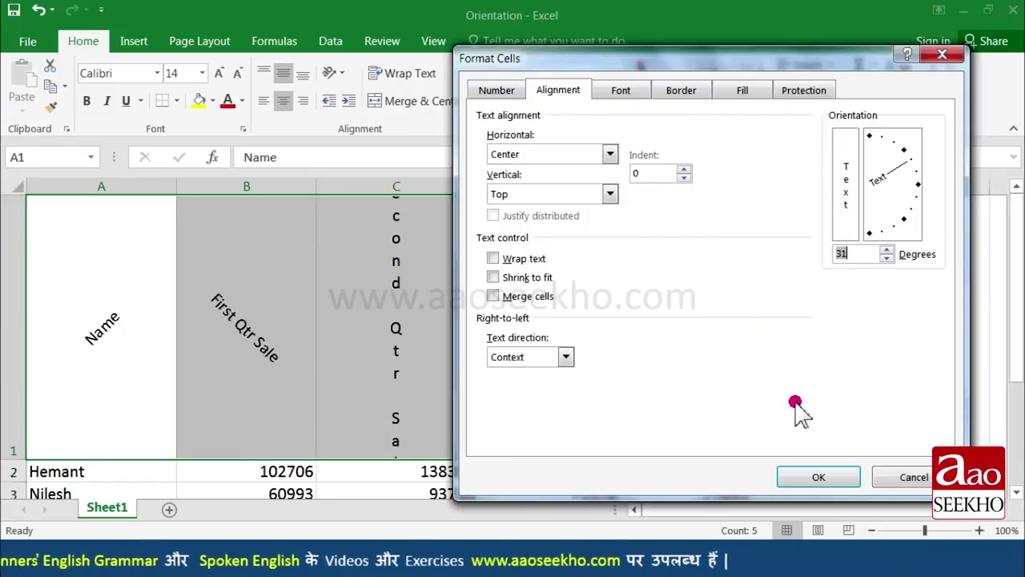
pyautogui.click(809, 478)
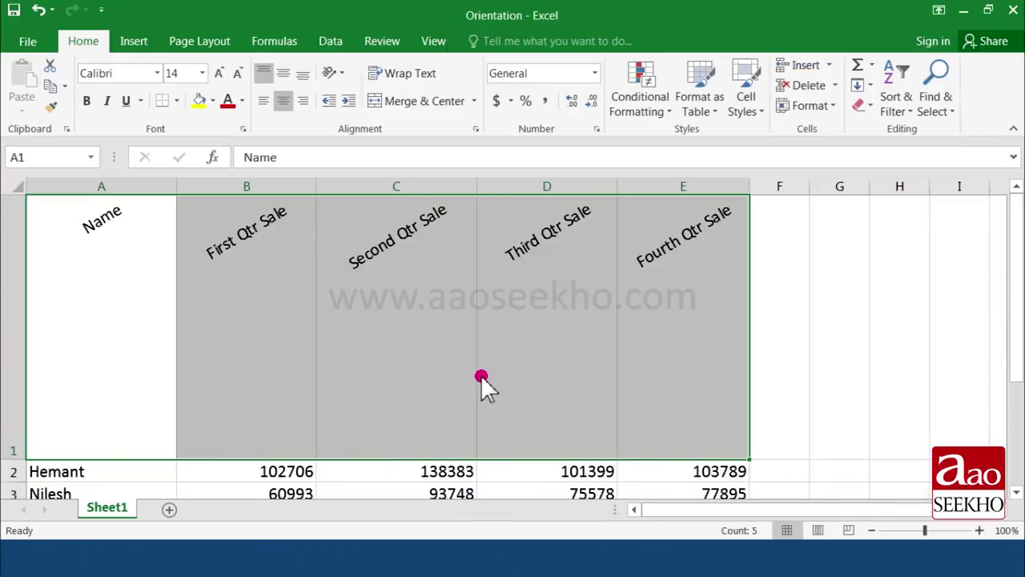